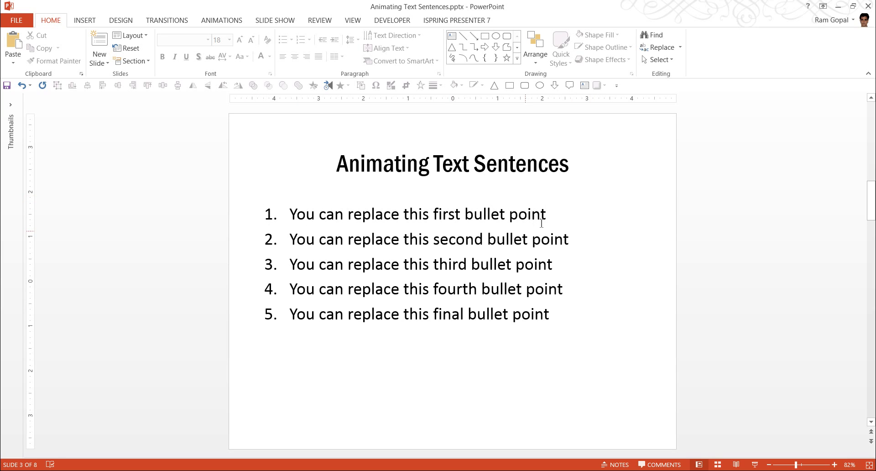
Draw a rectangle covering the first bullet point on slide 3
click(518, 58)
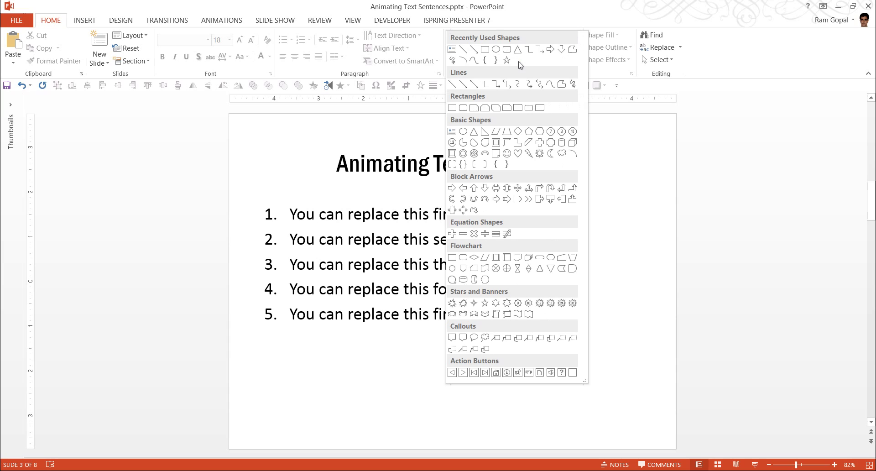
click(452, 109)
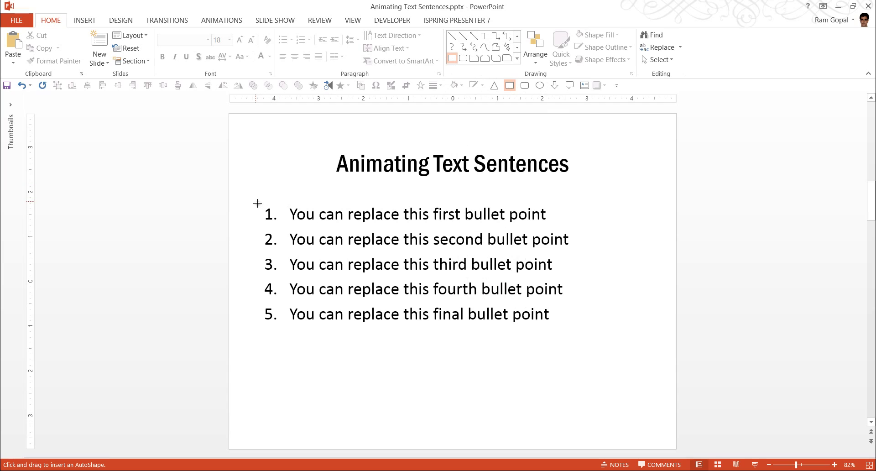
mouse_move(256, 202)
mouse_down()
mouse_move(273, 224)
mouse_move(592, 231)
mouse_move(586, 228)
mouse_up()
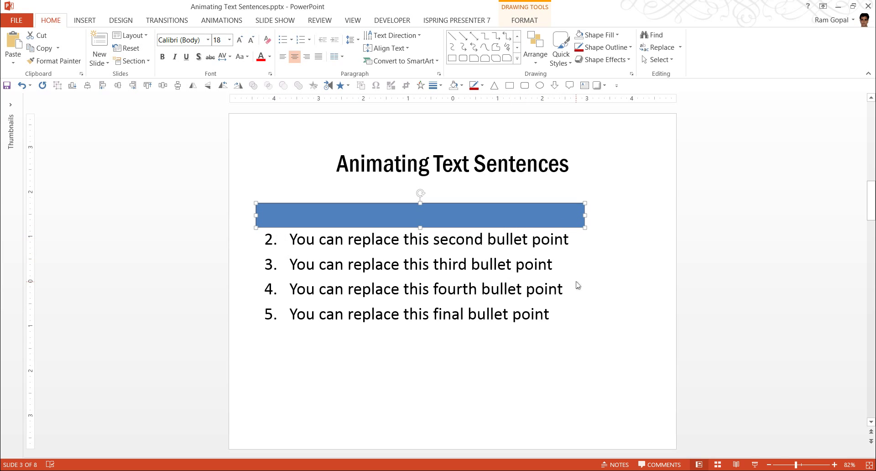
Give the rectangle No Fill and a dark red 1½ pt outline
click(594, 35)
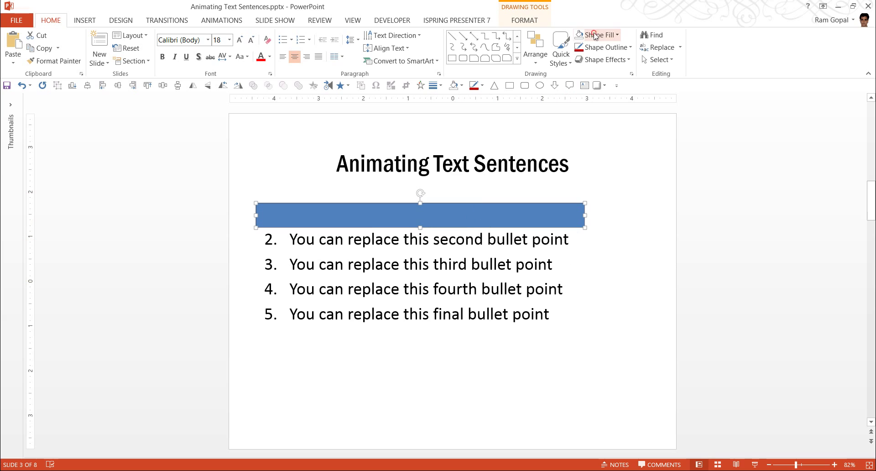
click(609, 132)
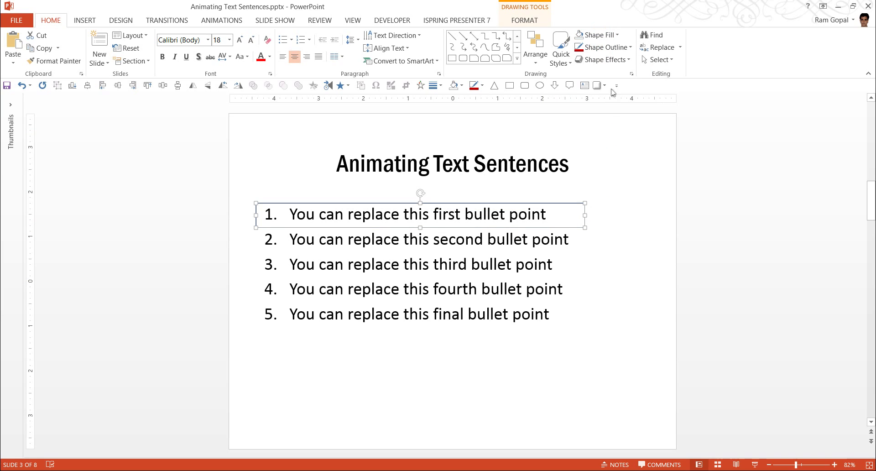
click(605, 47)
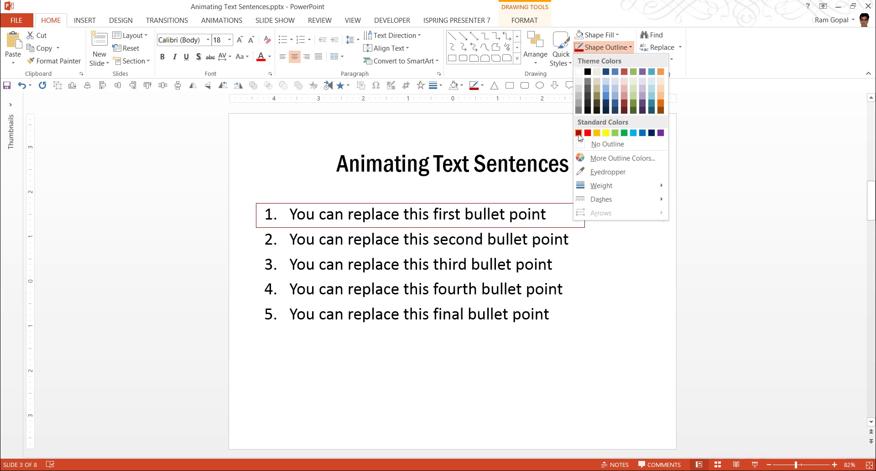
click(579, 134)
click(619, 48)
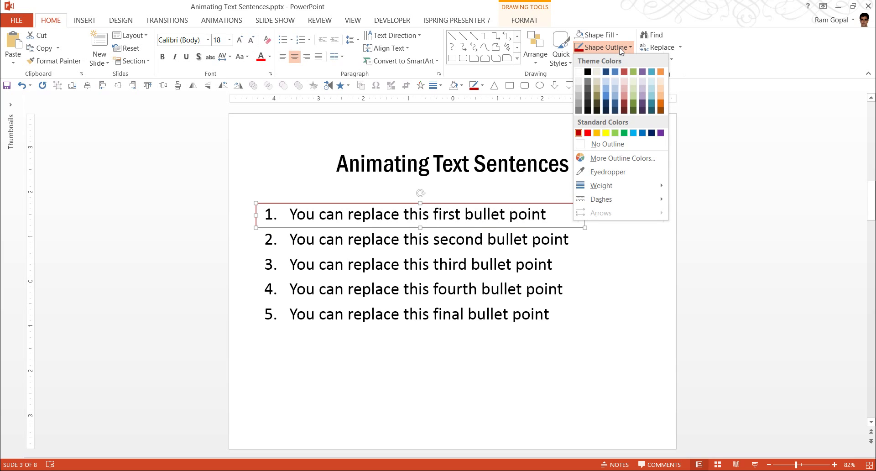
mouse_move(660, 184)
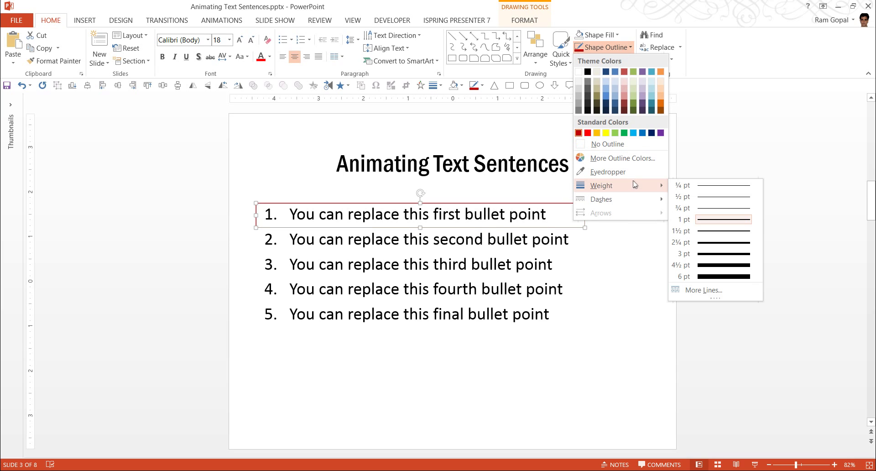
click(709, 232)
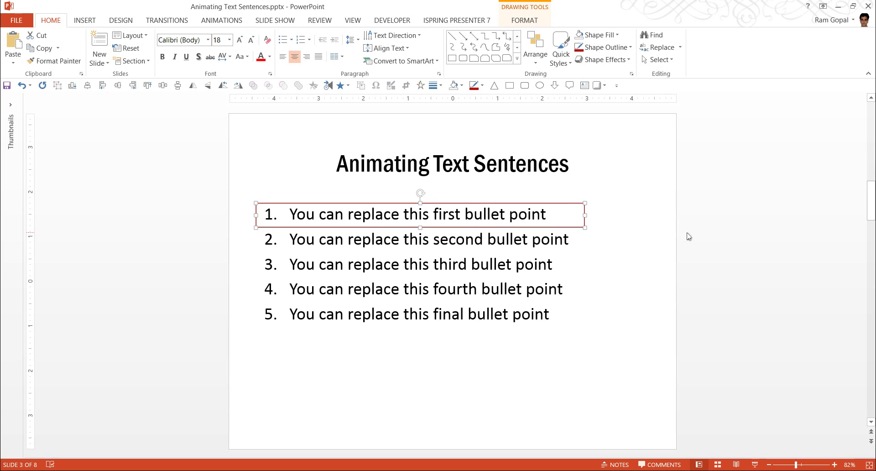
click(740, 219)
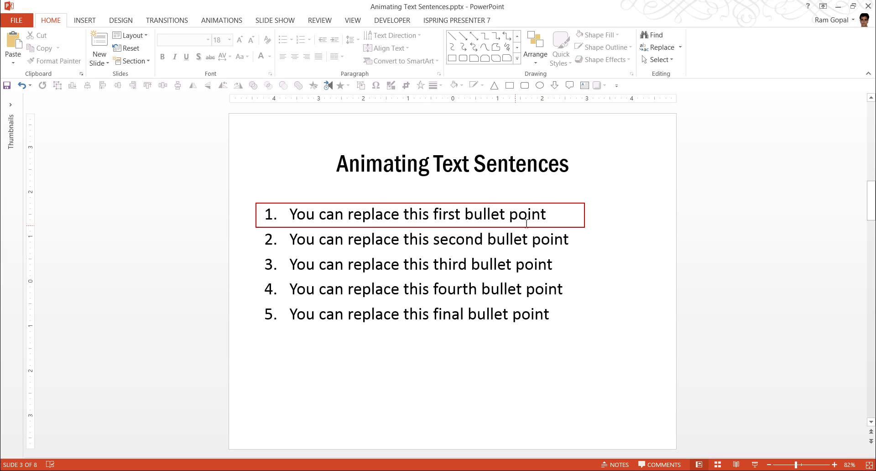
Select the red box and show the Animation Pane
click(585, 212)
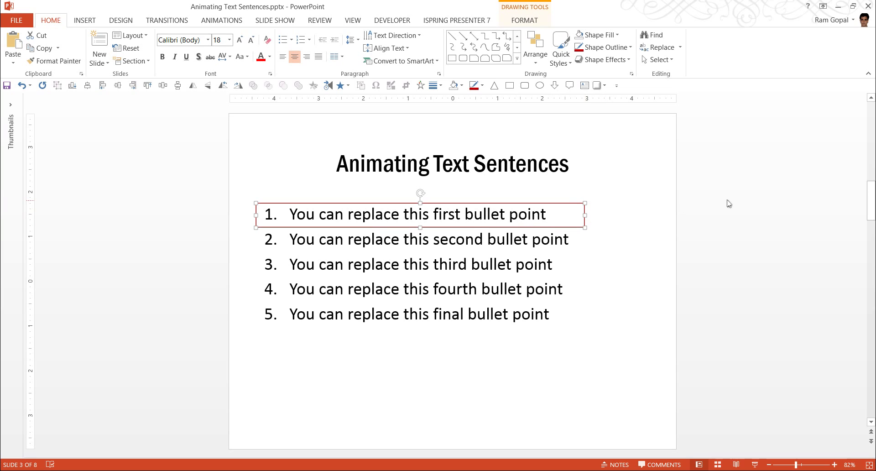
click(234, 25)
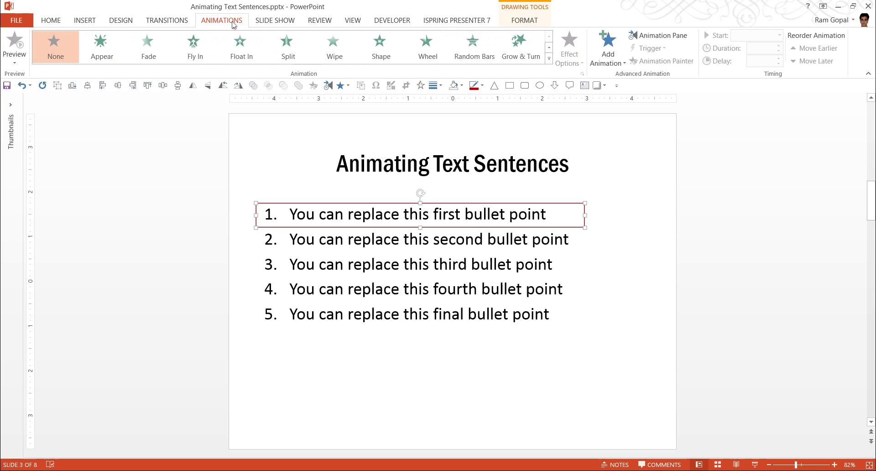
click(661, 35)
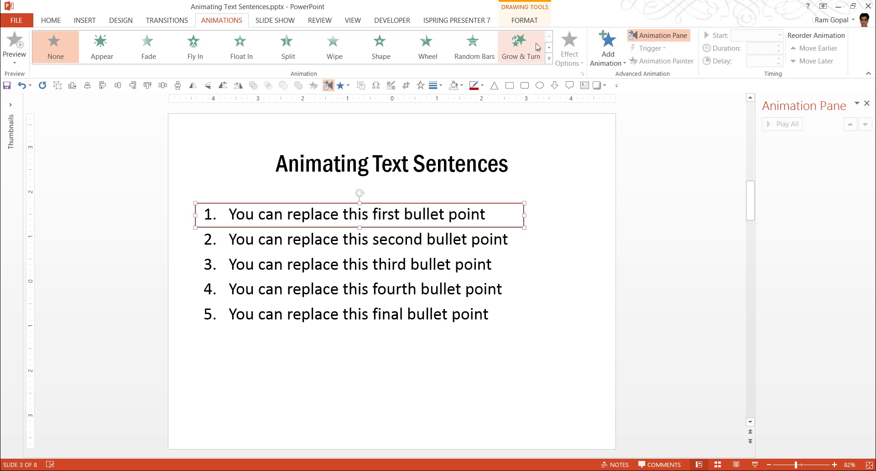
Apply a Wipe entrance to the box, coming From Left
click(550, 60)
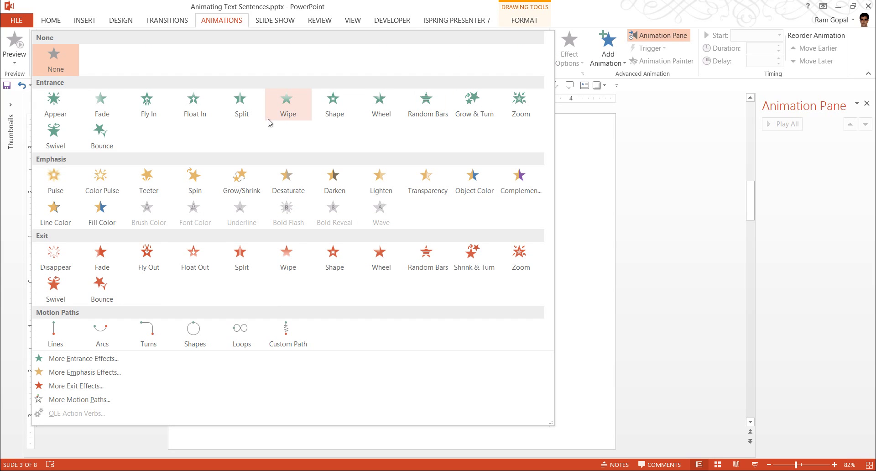
click(288, 111)
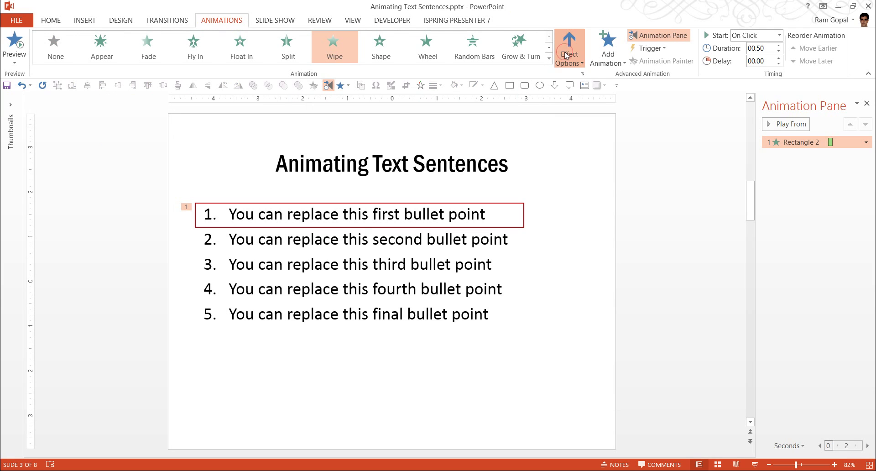
click(568, 53)
click(593, 119)
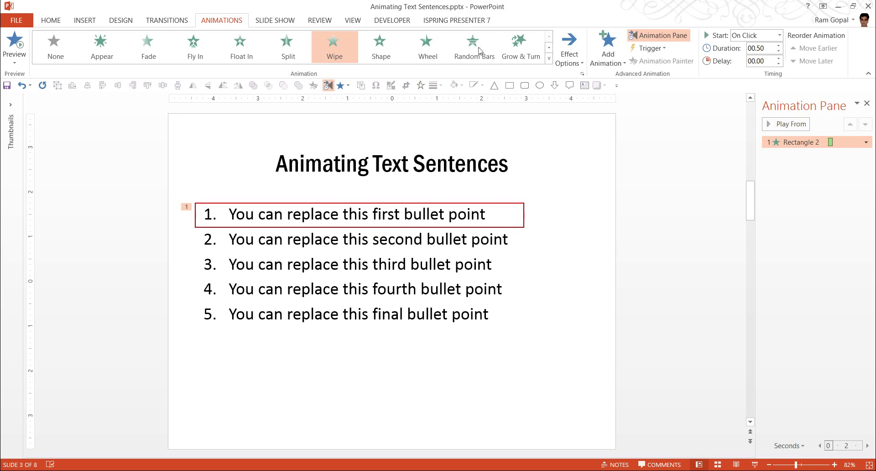
Replace the Wipe with a Wheel entrance lasting 2.00 s, then reselect the box
click(426, 50)
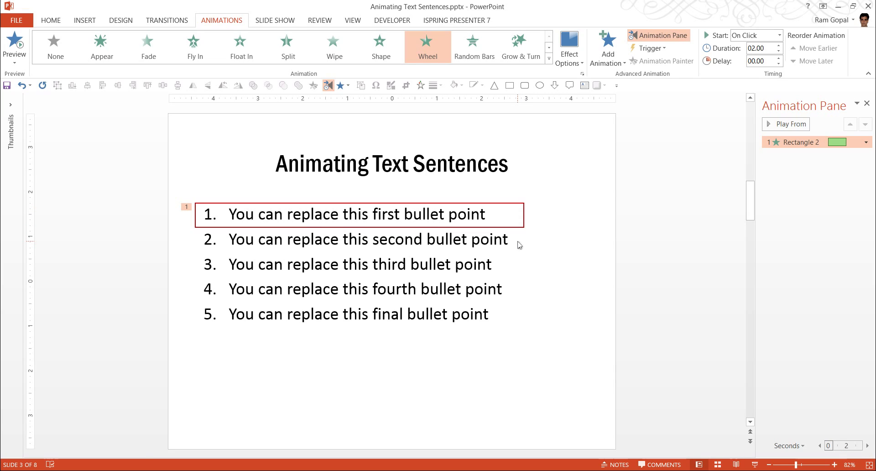
click(524, 213)
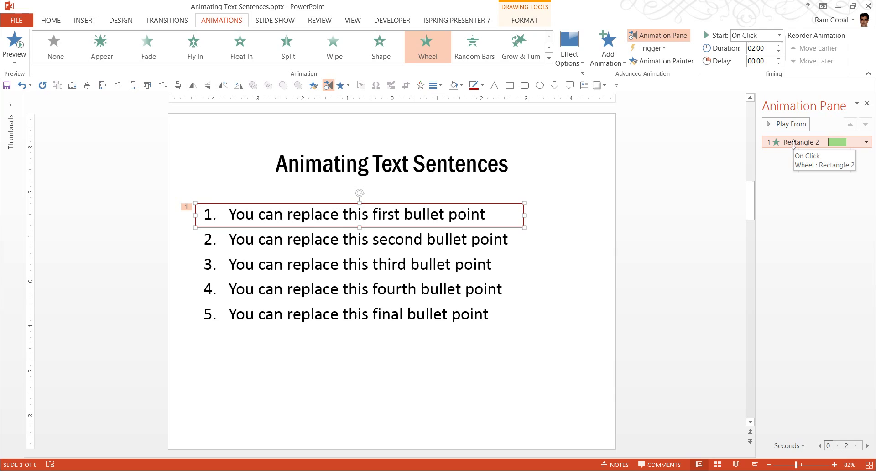
Add a Lines motion path to the box, keeping the Down direction
click(615, 54)
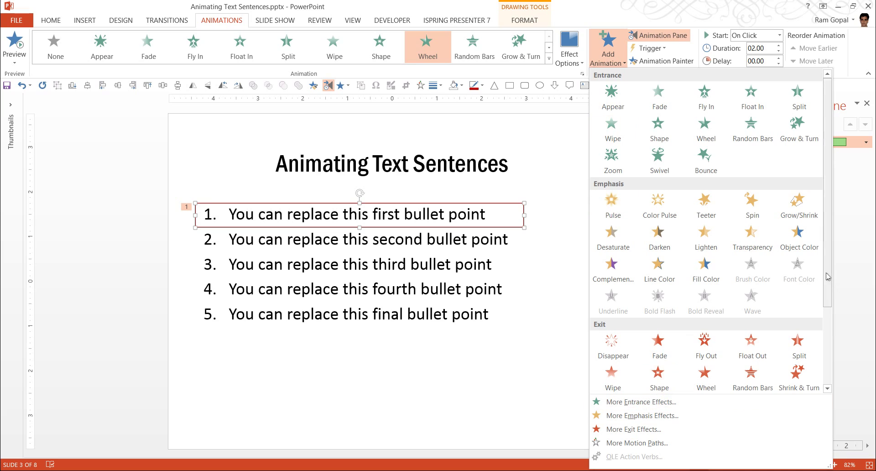
drag(827, 277, 834, 361)
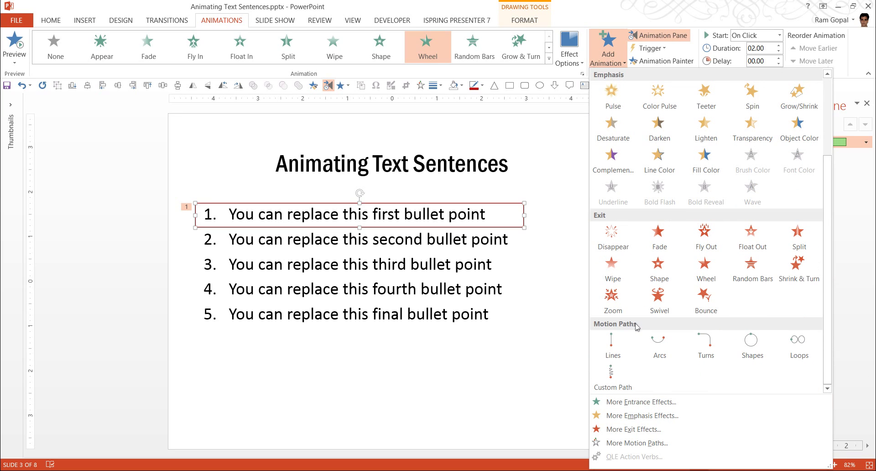
click(614, 344)
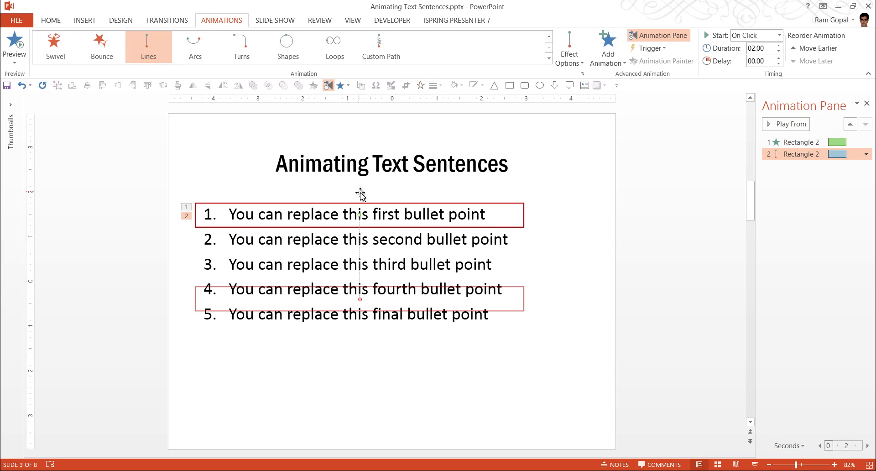
click(569, 56)
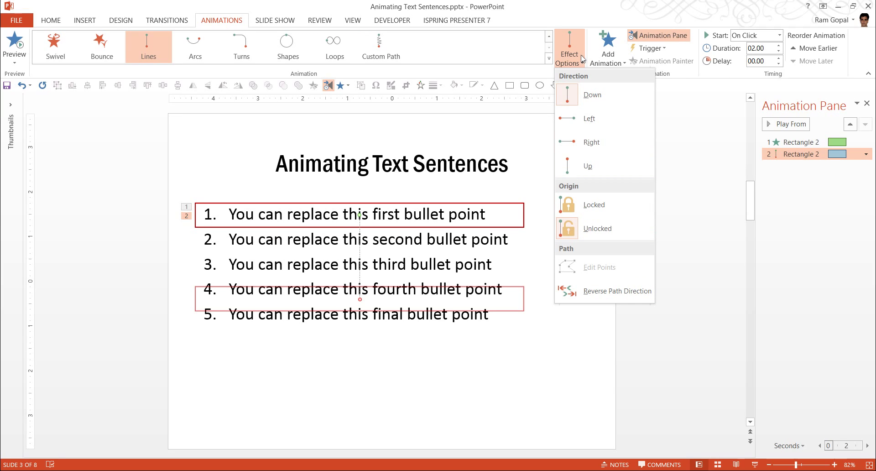
click(680, 163)
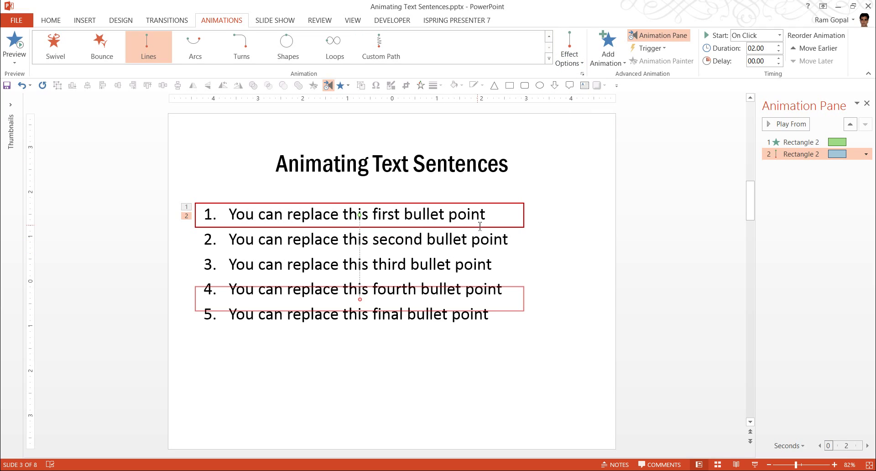
click(577, 42)
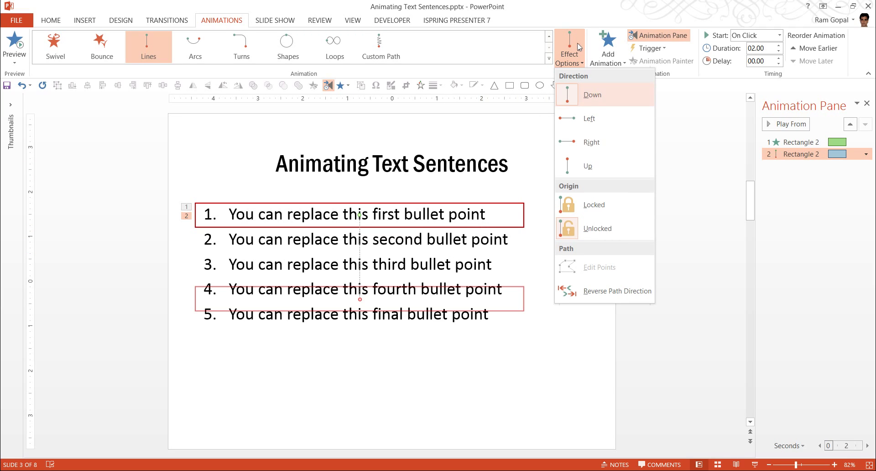
click(695, 200)
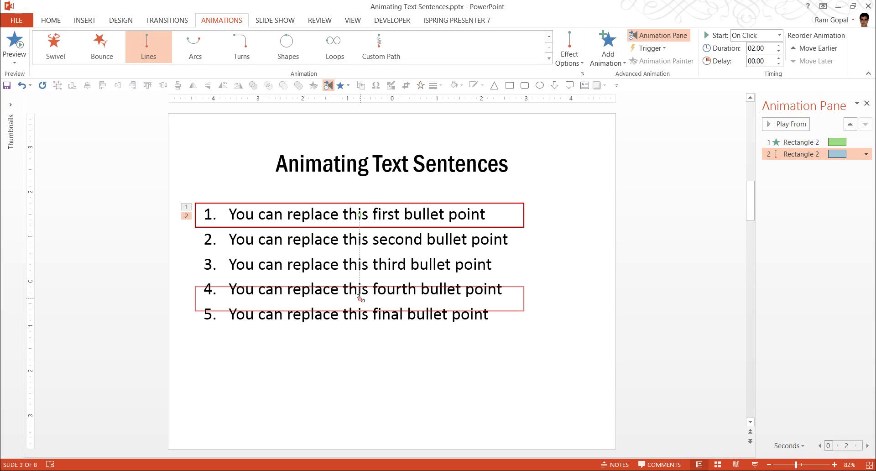
Drag the path's end point up so the box stops over bullet 2
drag(361, 299, 361, 300)
drag(360, 299, 361, 243)
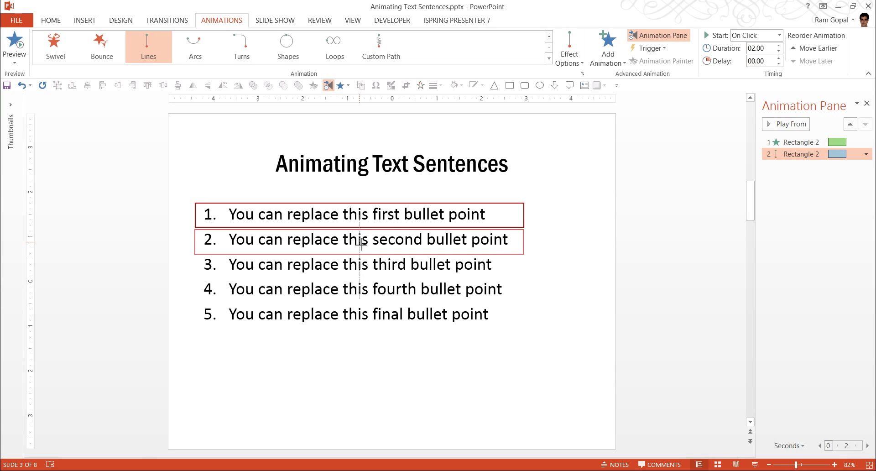
drag(361, 243, 361, 243)
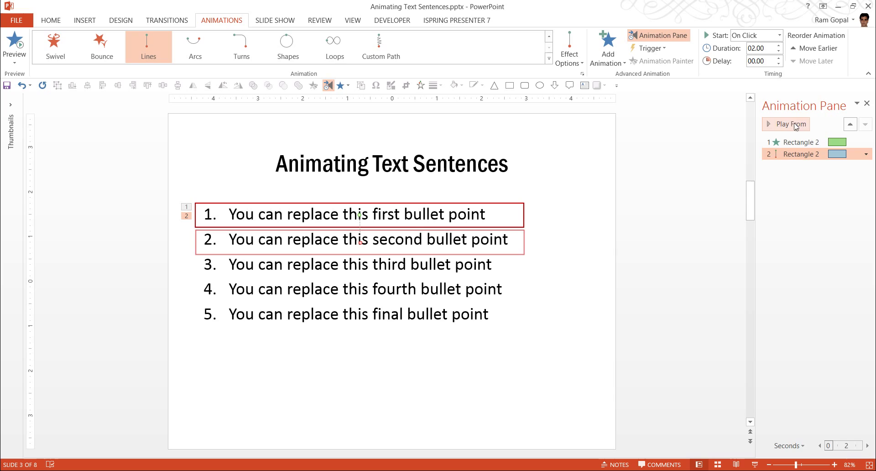
Deselect the box and play all the slide's animations
click(711, 174)
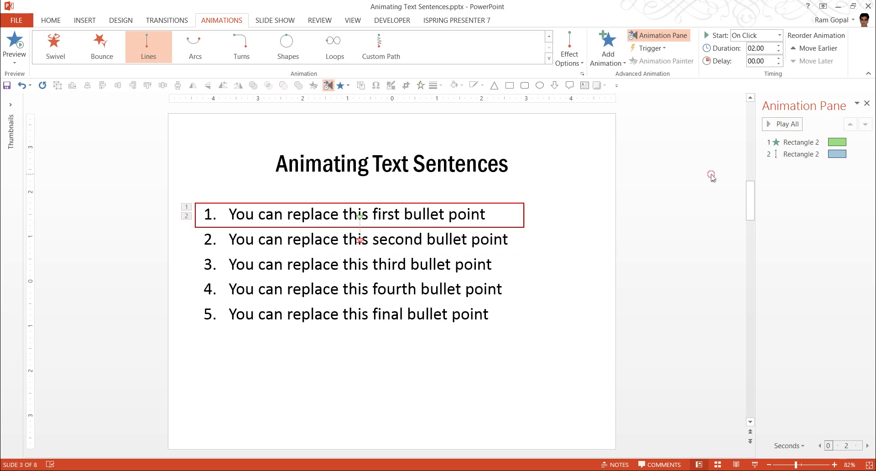
click(778, 125)
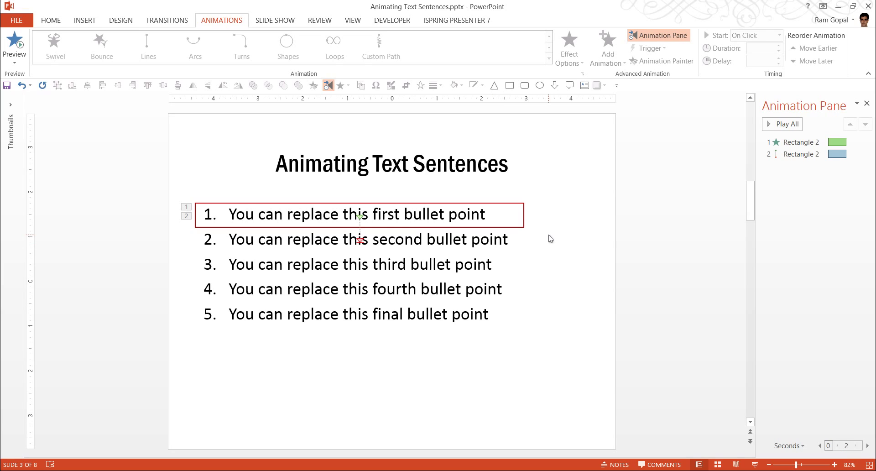
Add another Lines motion path to the red box and preview from animation 1
click(523, 216)
click(608, 49)
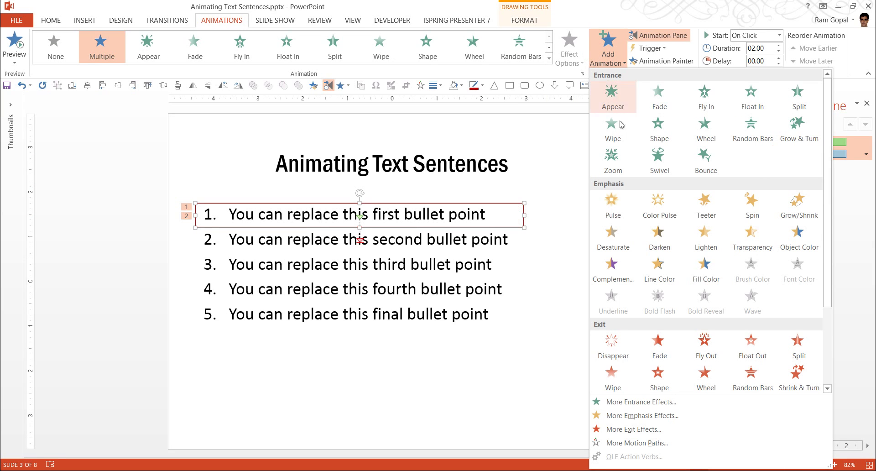
scroll(630, 361, down, 3)
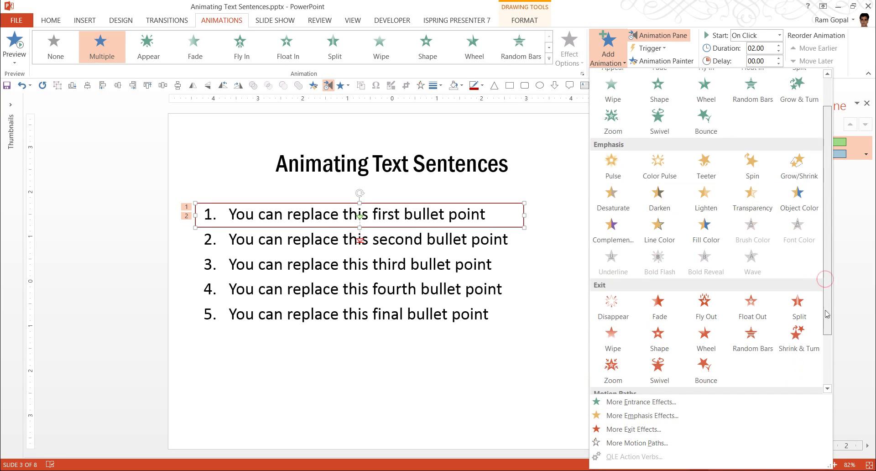
click(615, 349)
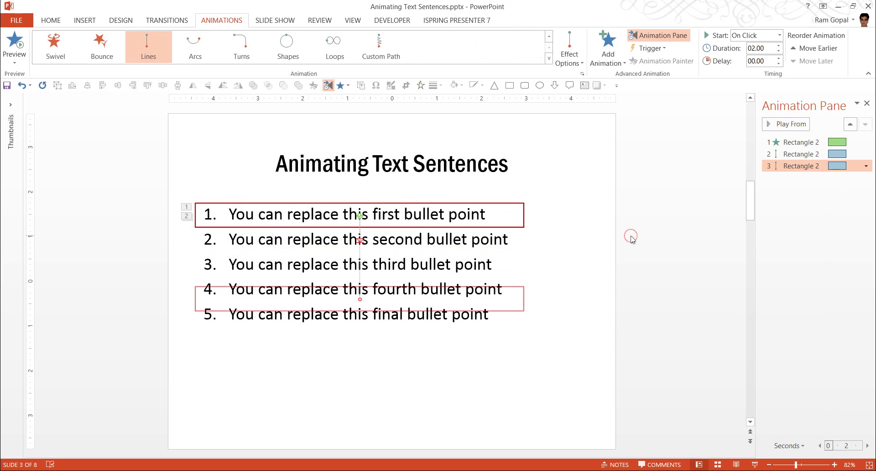
click(784, 139)
click(786, 123)
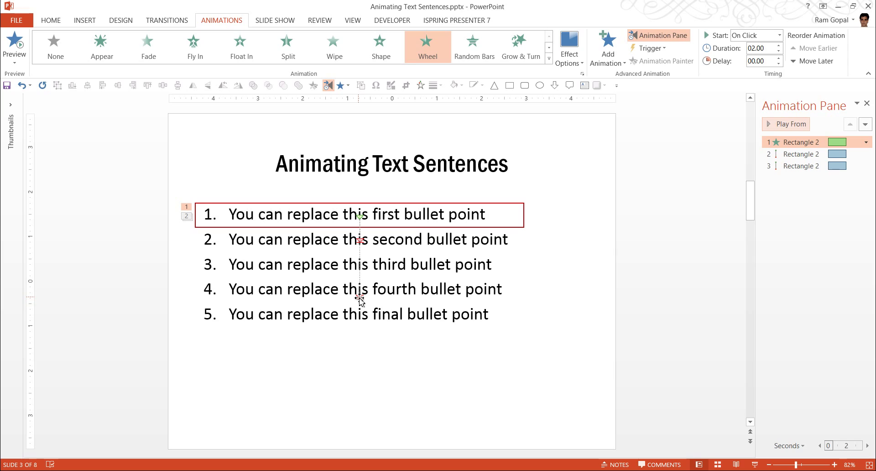
Drag the third path's end point up so the box stops on bullet 3
click(359, 297)
click(361, 299)
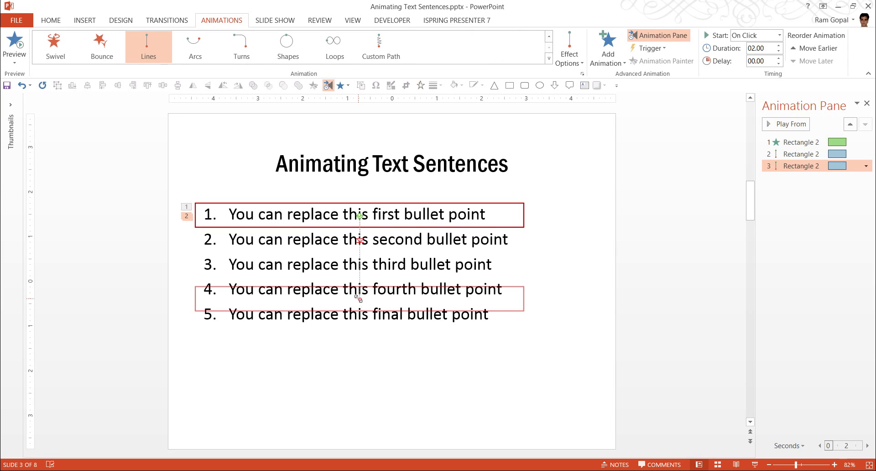
drag(360, 299, 360, 266)
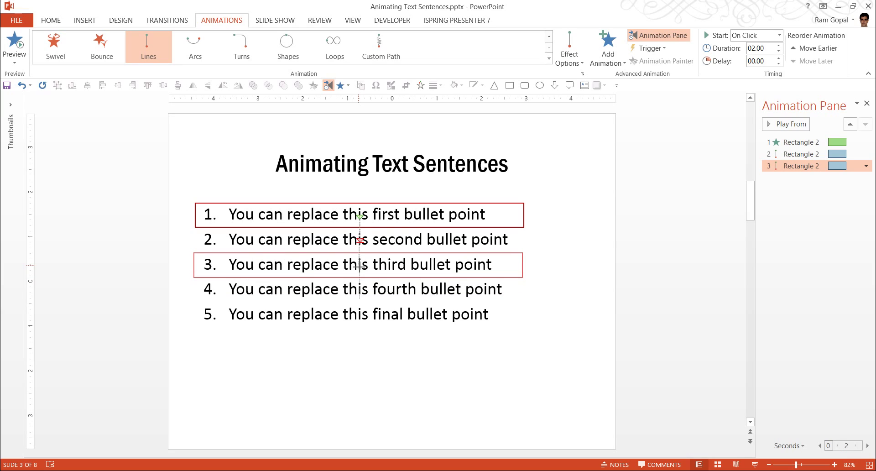
drag(360, 265, 361, 266)
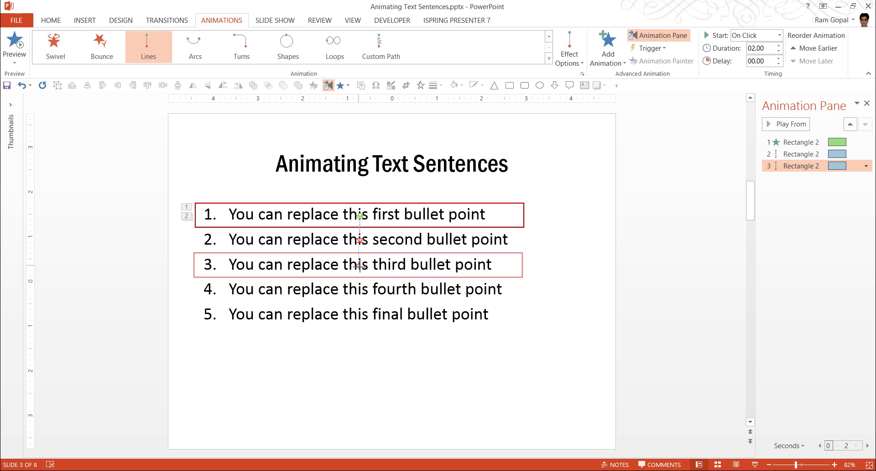
Zoom the slide to 170% and nudge the third path's end point
click(834, 465)
click(834, 465)
click(834, 464)
click(834, 465)
click(834, 464)
click(833, 465)
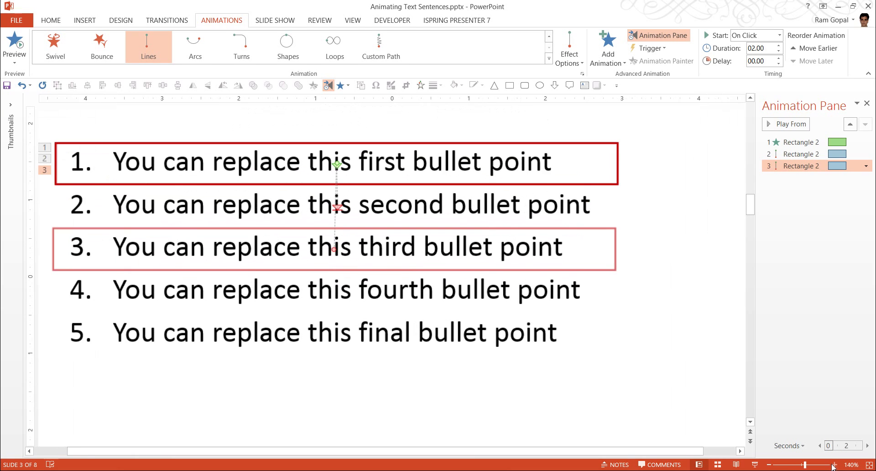
click(834, 465)
click(833, 465)
click(834, 465)
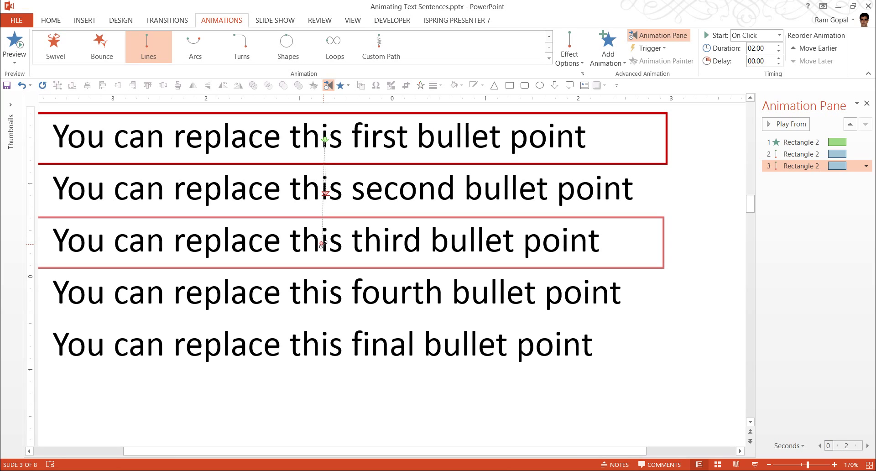
mouse_move(323, 244)
mouse_down()
mouse_move(336, 245)
mouse_move(327, 242)
mouse_up()
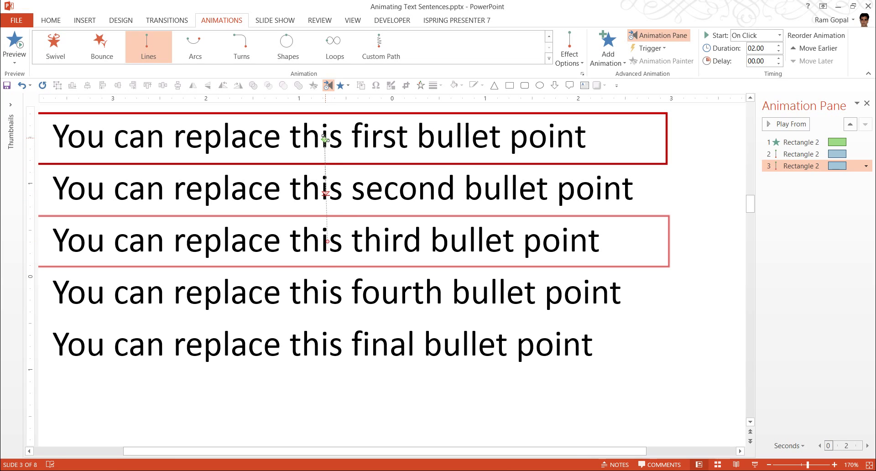
Move the third path to run from bullet 2 down to bullet 3
drag(325, 138, 327, 197)
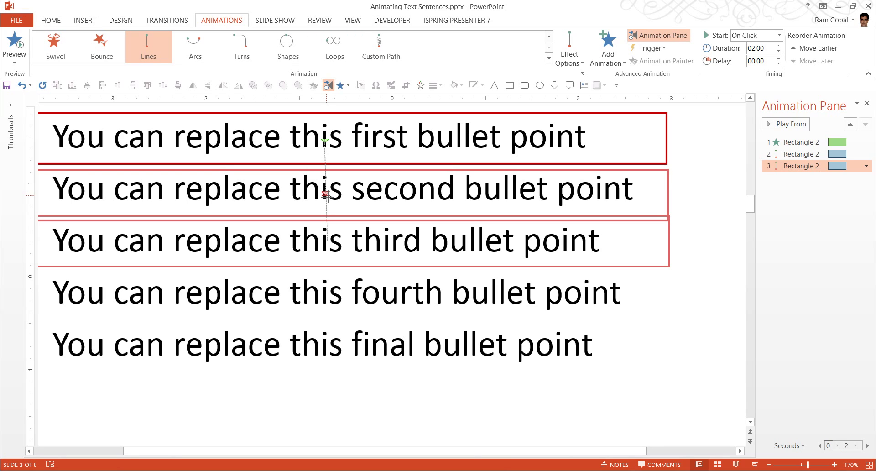
drag(327, 197, 327, 198)
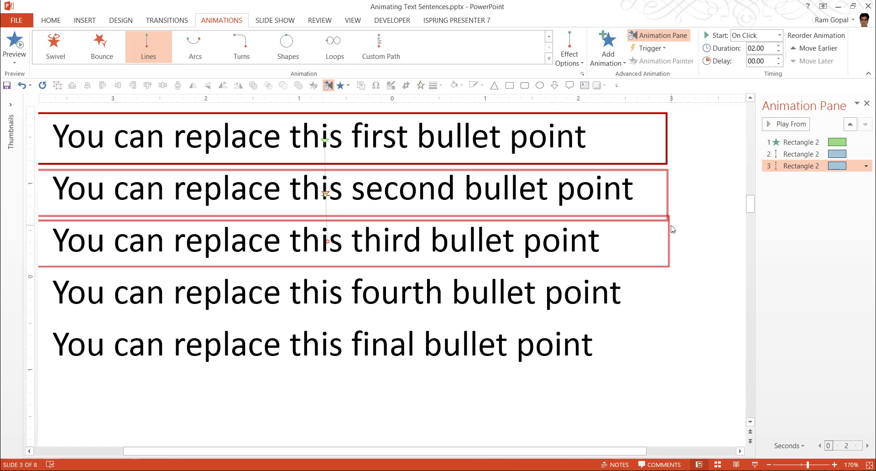
drag(326, 240, 329, 245)
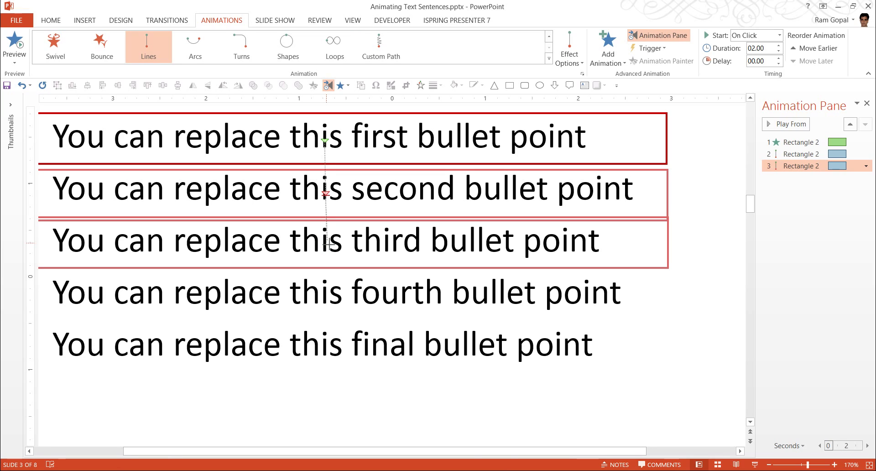
click(716, 232)
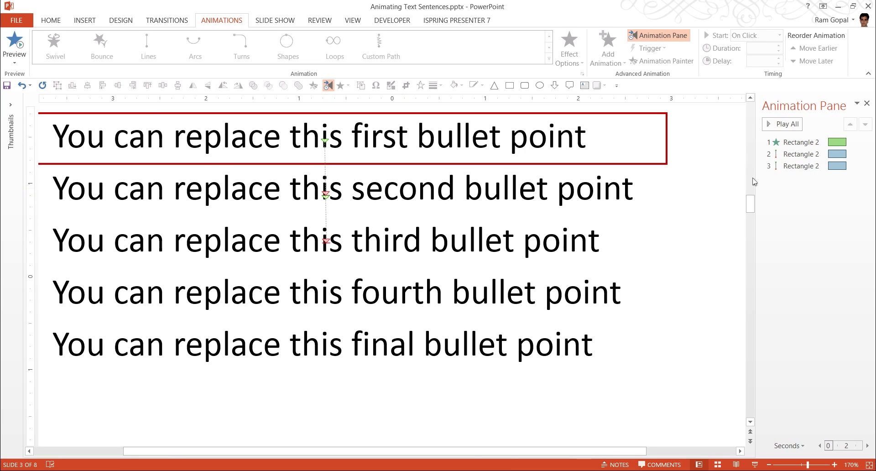
Preview all three red box effects starting from the first animation in the Animation Pane
click(802, 143)
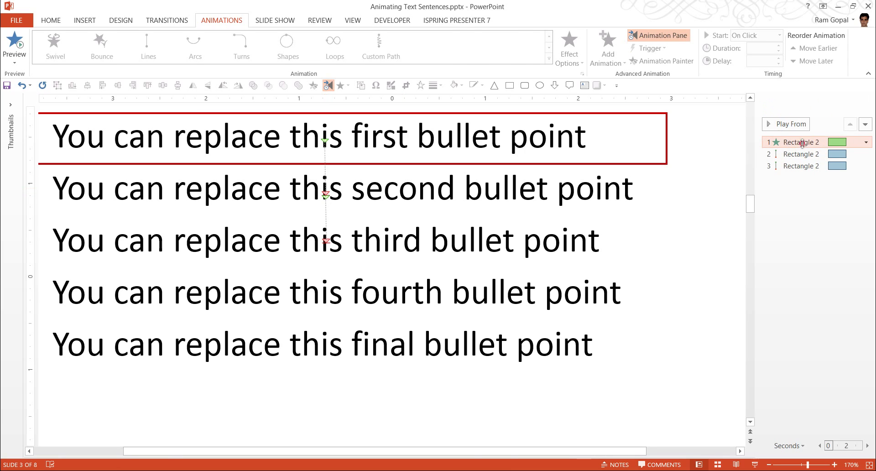
click(787, 124)
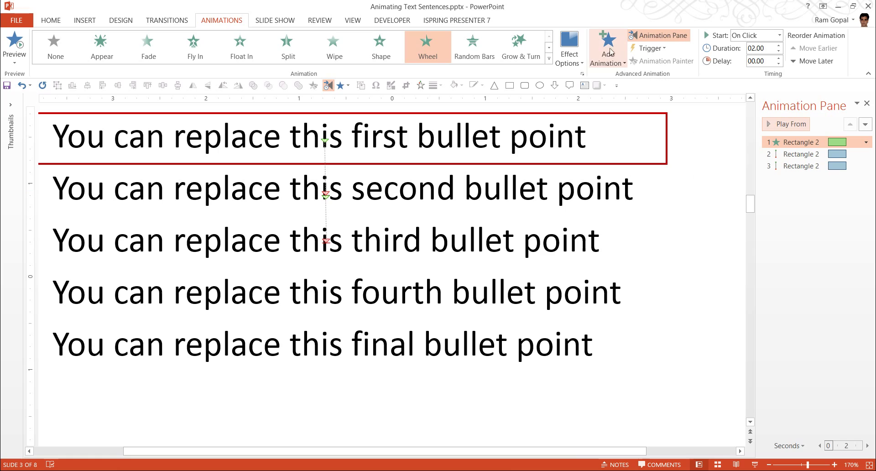
Add a fourth Lines motion path animation to the red box
click(670, 123)
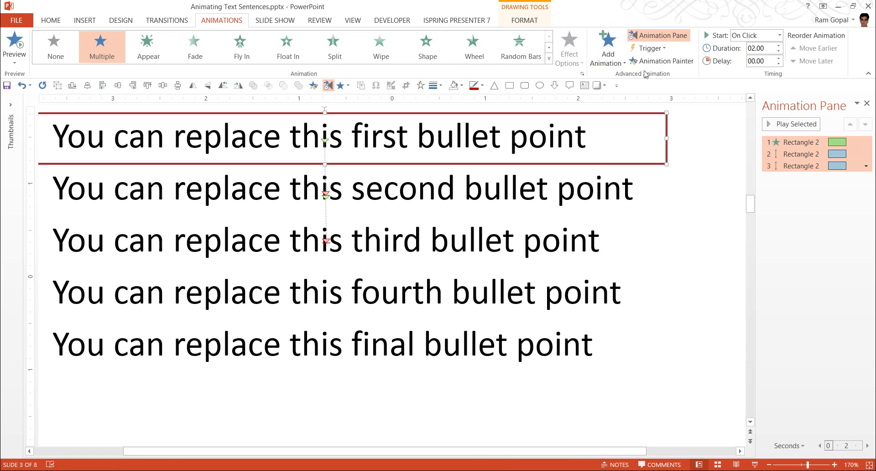
click(608, 50)
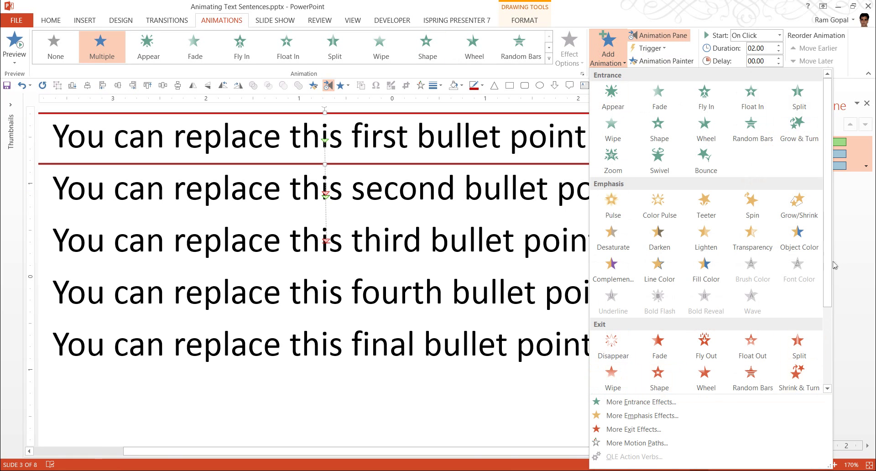
drag(829, 265, 791, 346)
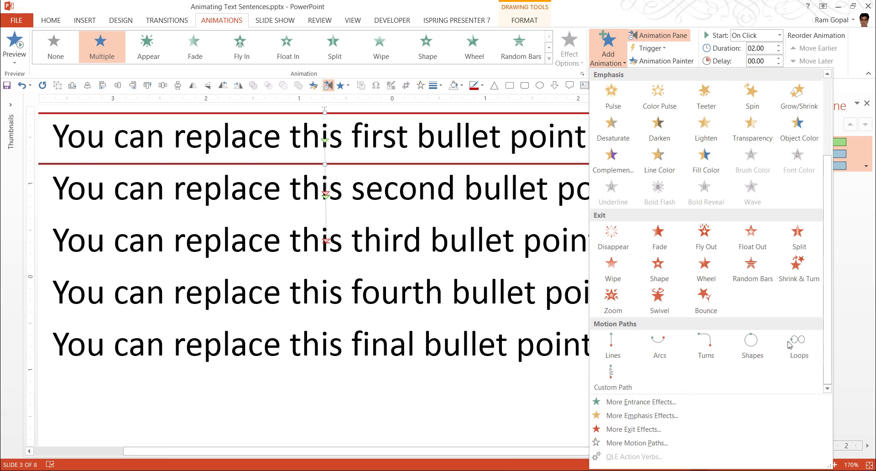
click(608, 345)
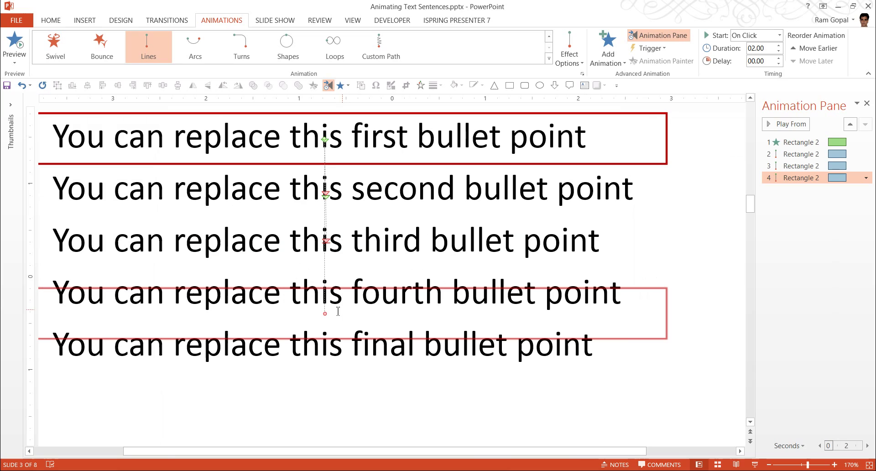
Drag the fourth path's start onto the third bullet and its end onto the fourth bullet
drag(324, 314, 325, 298)
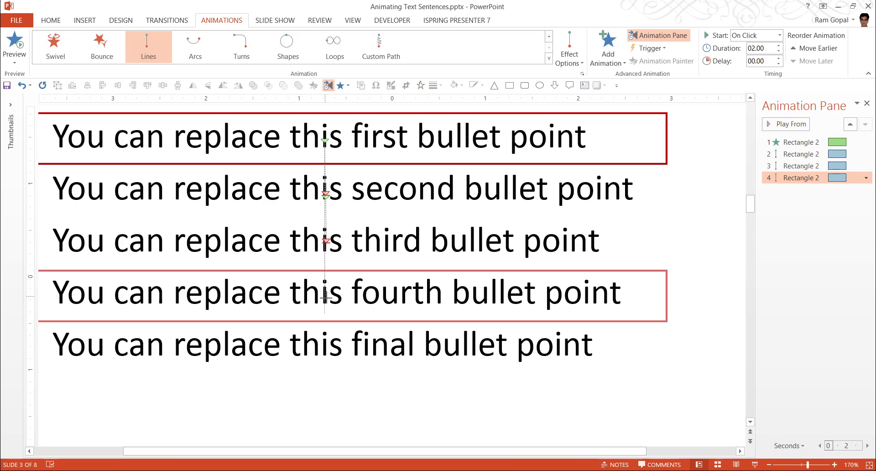
drag(325, 298, 325, 298)
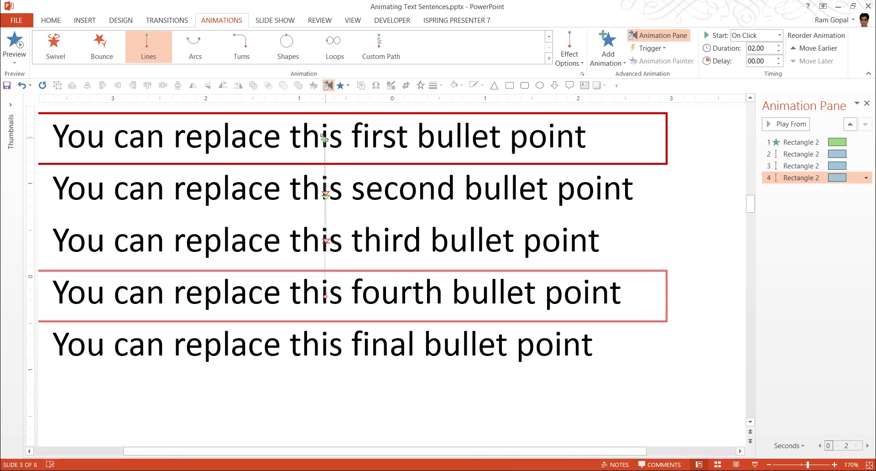
drag(324, 138, 321, 169)
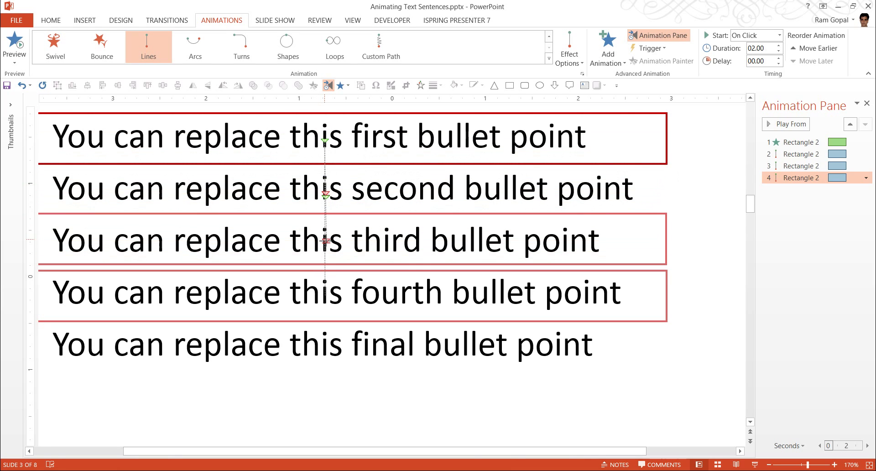
drag(325, 241, 327, 244)
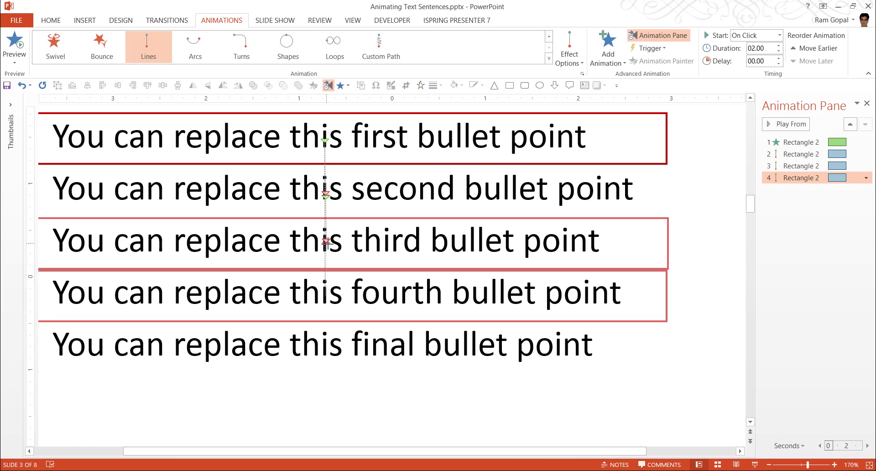
drag(326, 243, 327, 242)
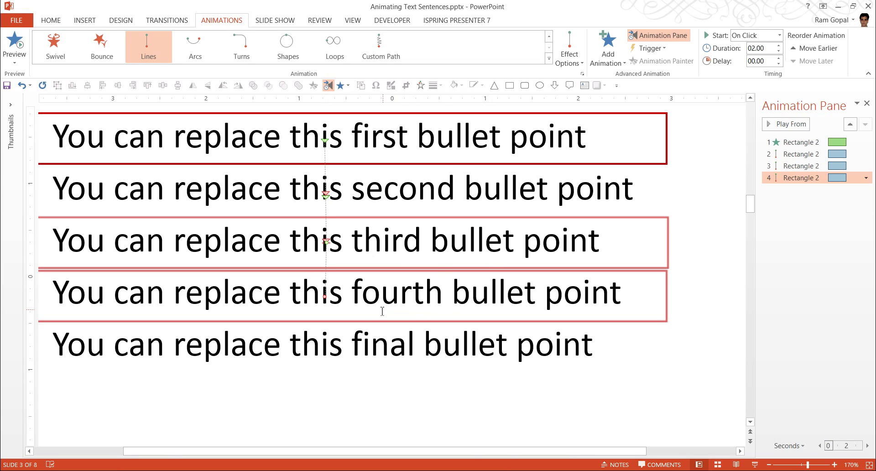
drag(326, 297, 326, 298)
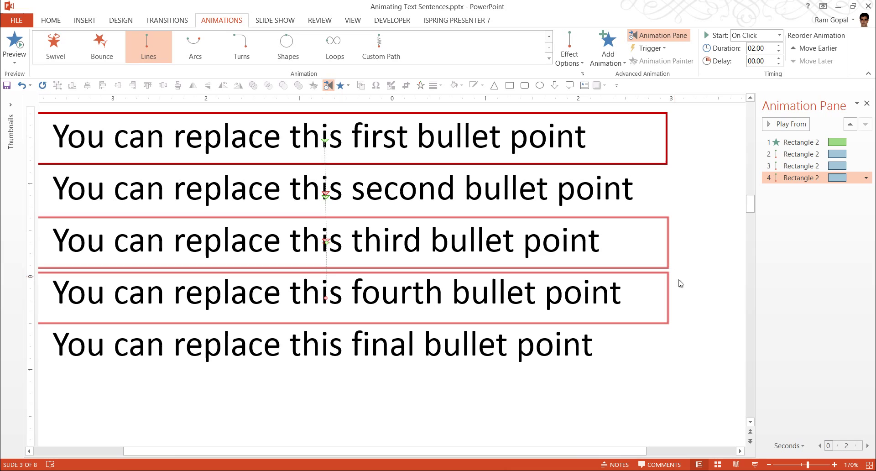
Deselect the red box and fit the whole slide to the window
click(692, 302)
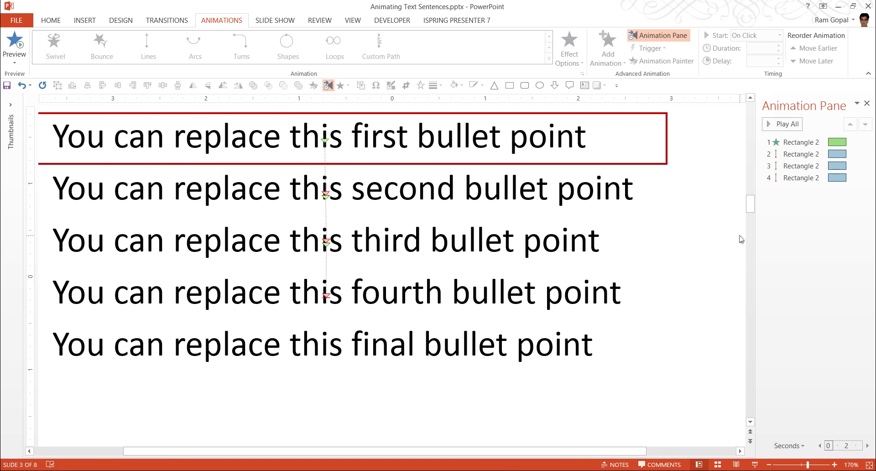
click(870, 464)
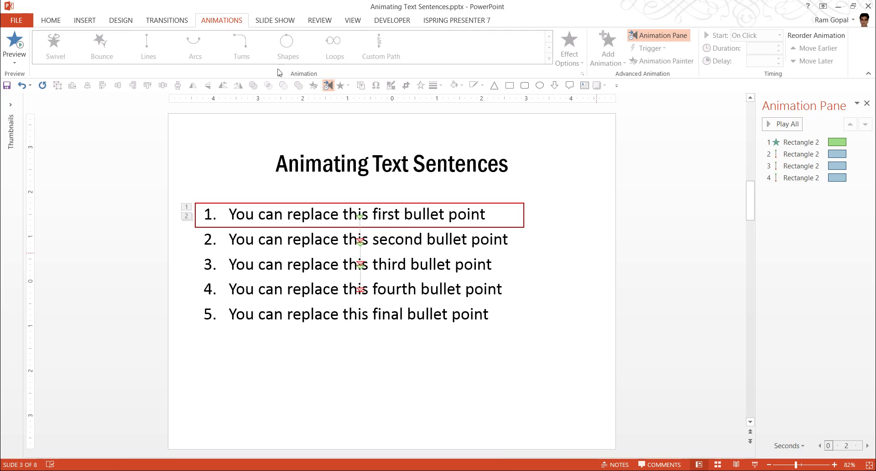
Switch the ribbon back to the HOME tab
click(49, 21)
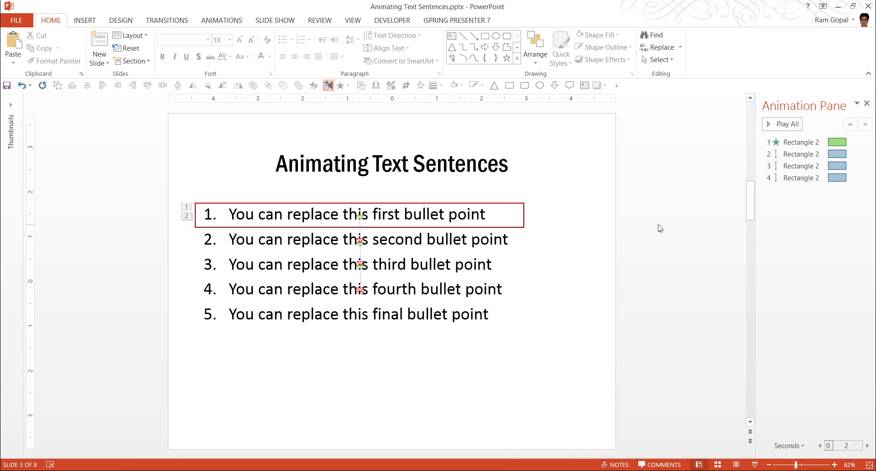
Scroll down to the Section Header slide with the five section tabs
scroll(660, 228, down, 1)
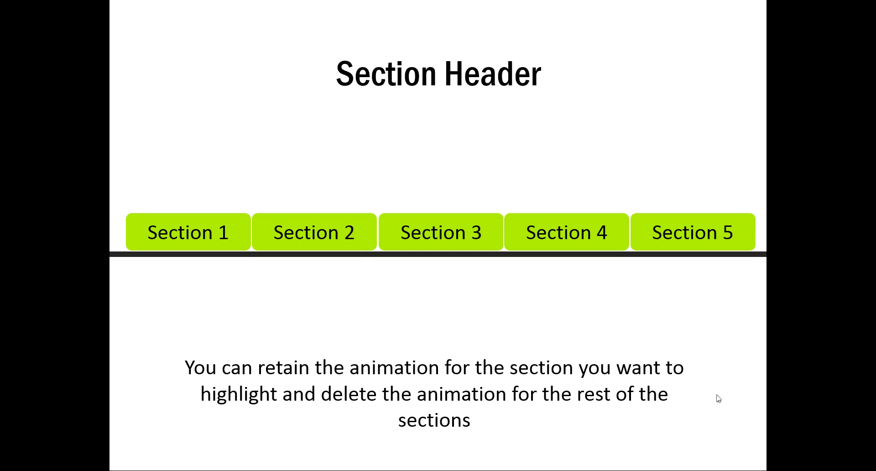
Advance the slide show so Section 1 and Section 2 drop below the line and turn blue
click(757, 312)
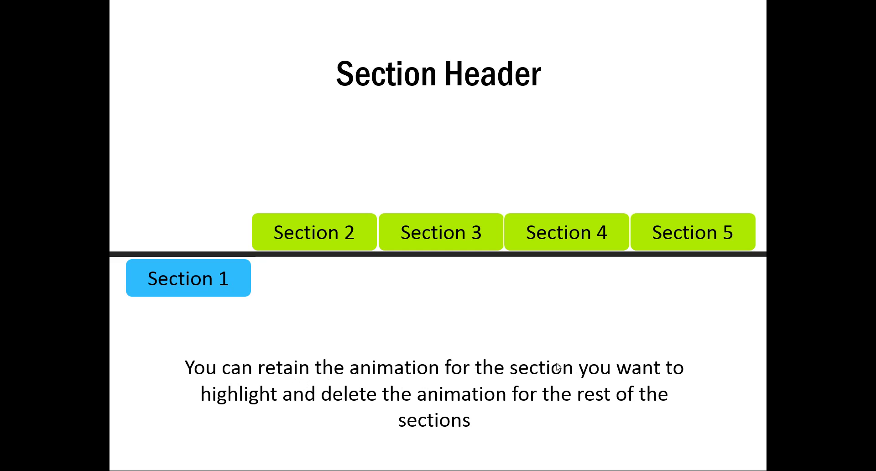
click(749, 347)
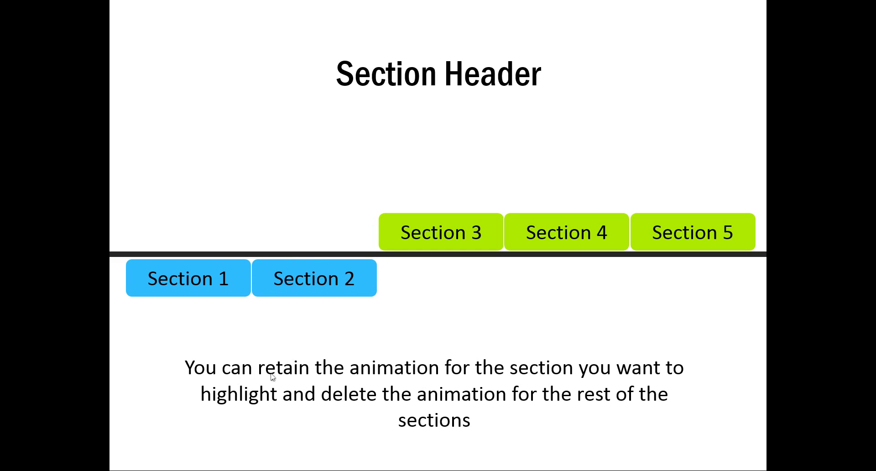